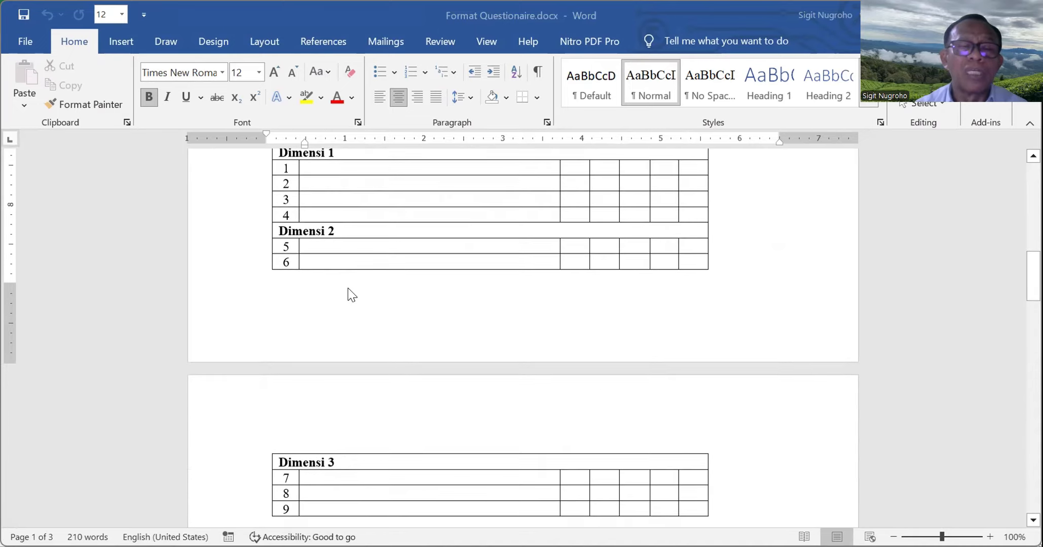
# - Review the questionnaire's statement and answer tables for all variables, from VARIABEL 1 through VARIABEL 4
pyautogui.scroll(2, 335, 355)
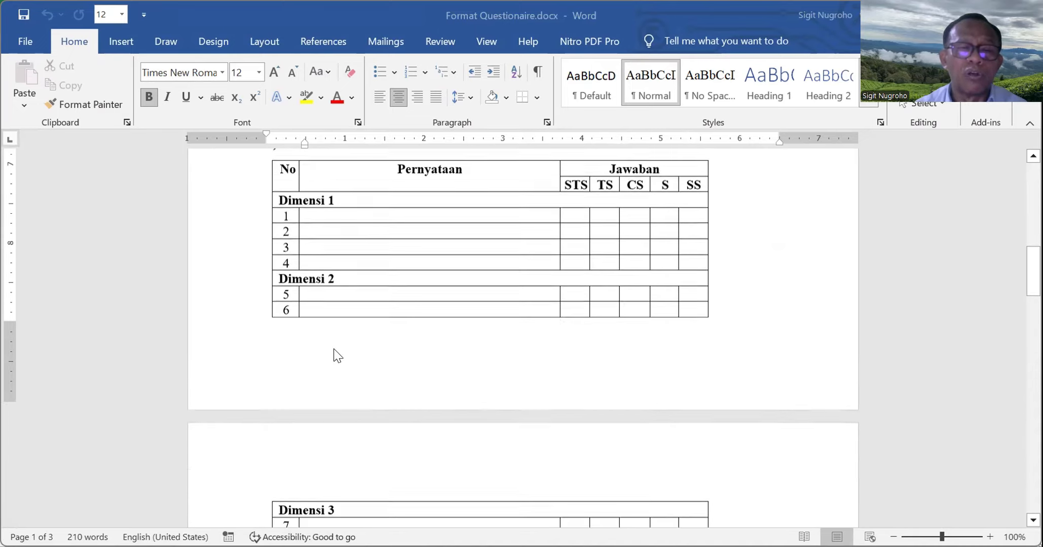
pyautogui.scroll(-11, 334, 354)
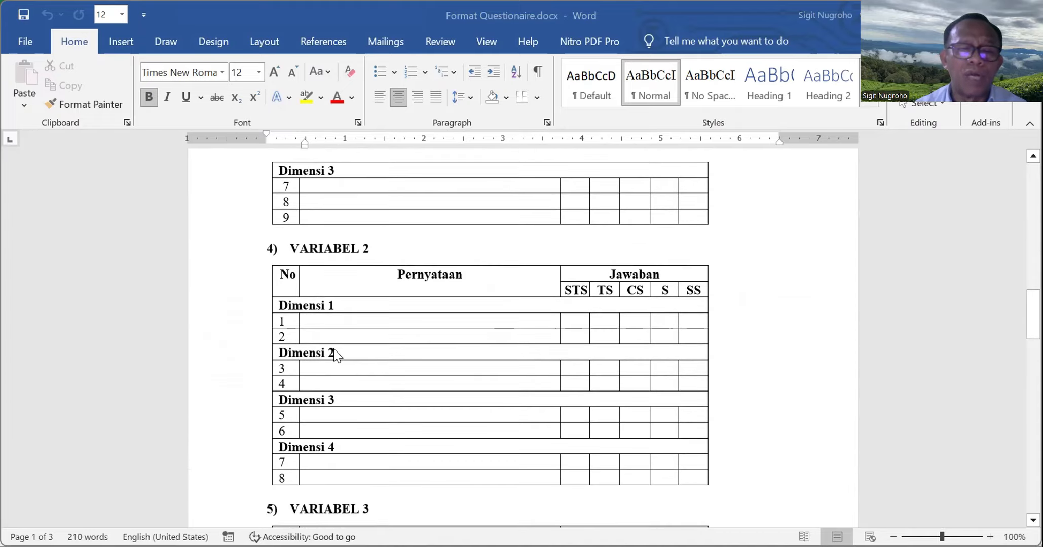
pyautogui.scroll(-3, 335, 355)
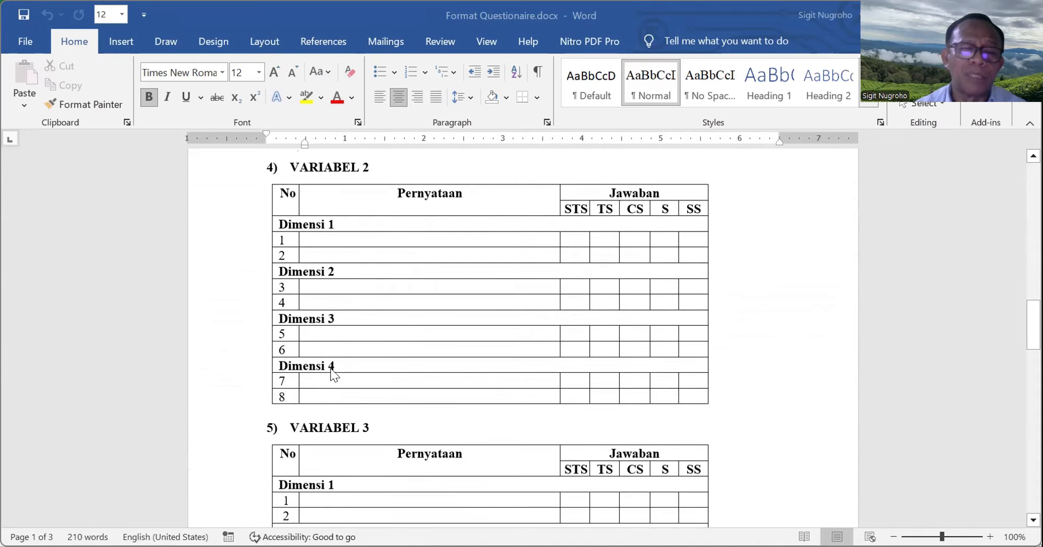
pyautogui.scroll(-1, 332, 389)
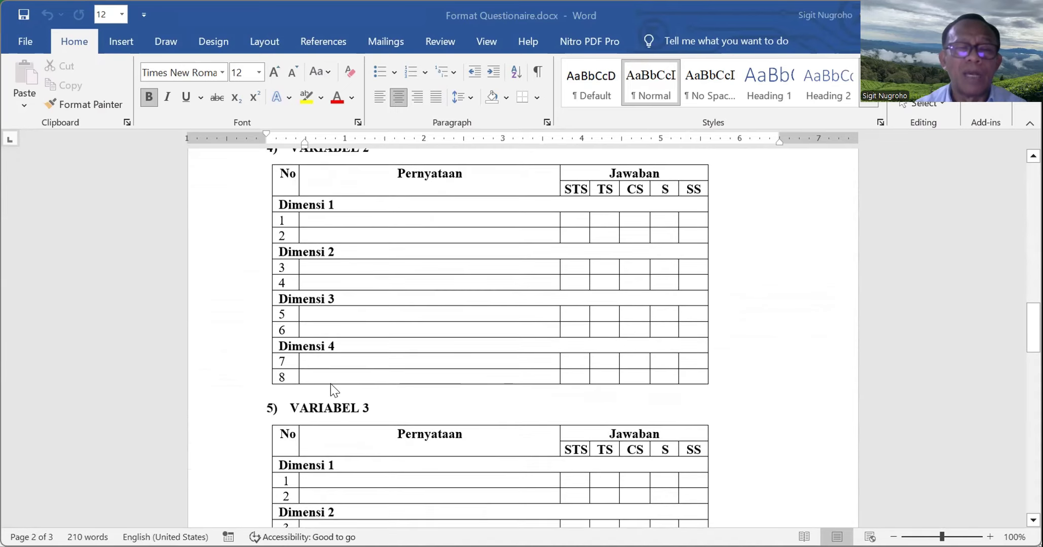
pyautogui.scroll(-5, 330, 466)
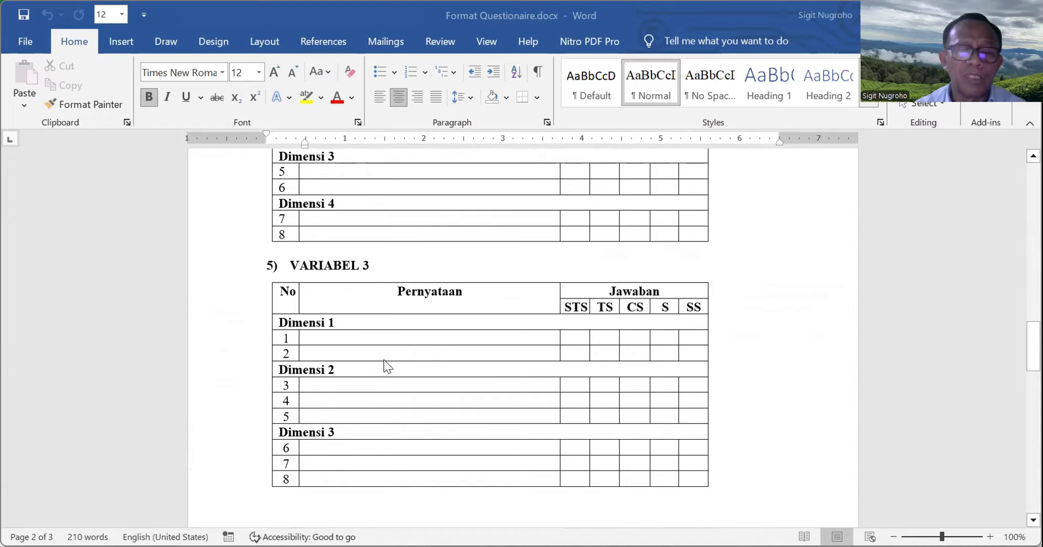
pyautogui.scroll(-15, 384, 364)
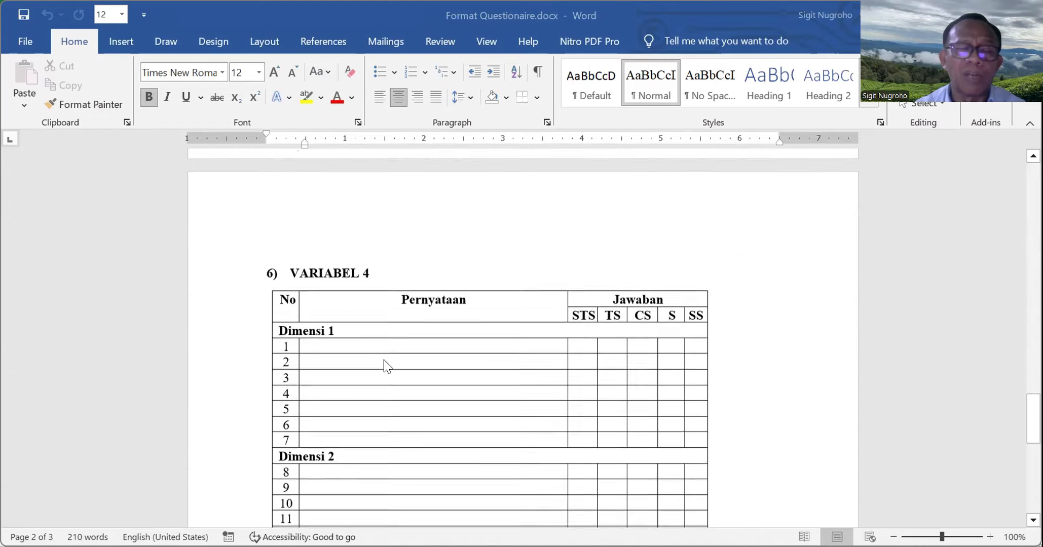
pyautogui.scroll(-4, 383, 364)
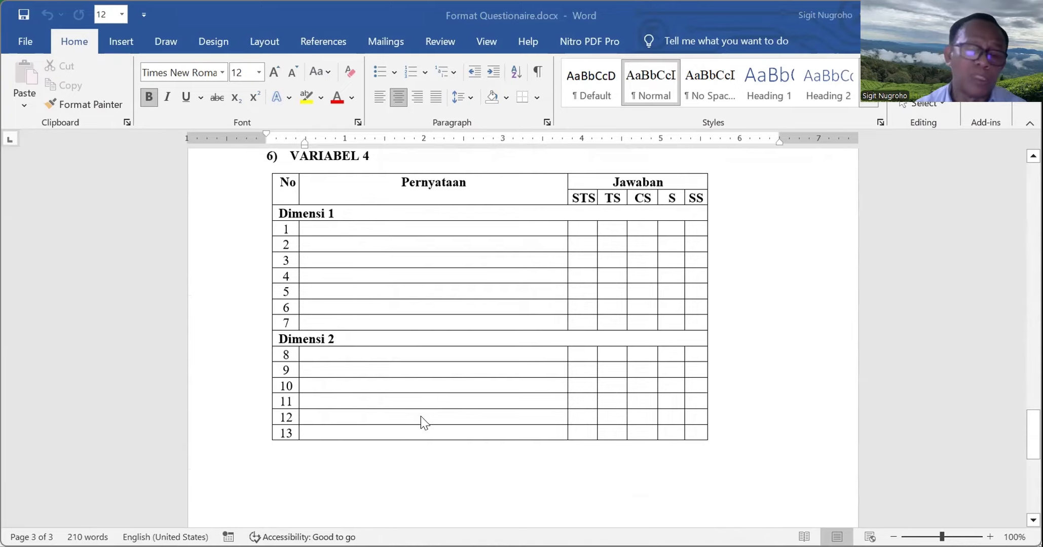
pyautogui.scroll(-3, 424, 422)
pyautogui.scroll(10, 424, 422)
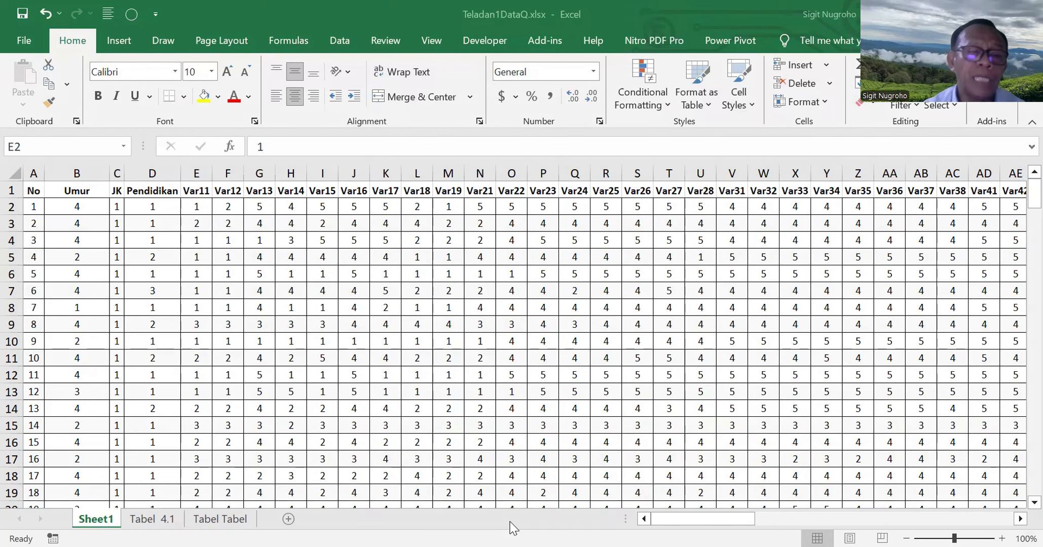
# - Switch to the Excel workbook Teladan1DataQ.xlsx and examine the score tables Tabel 4.2 to 4.7 on the Tabel Tabel sheet
pyautogui.click(195, 209)
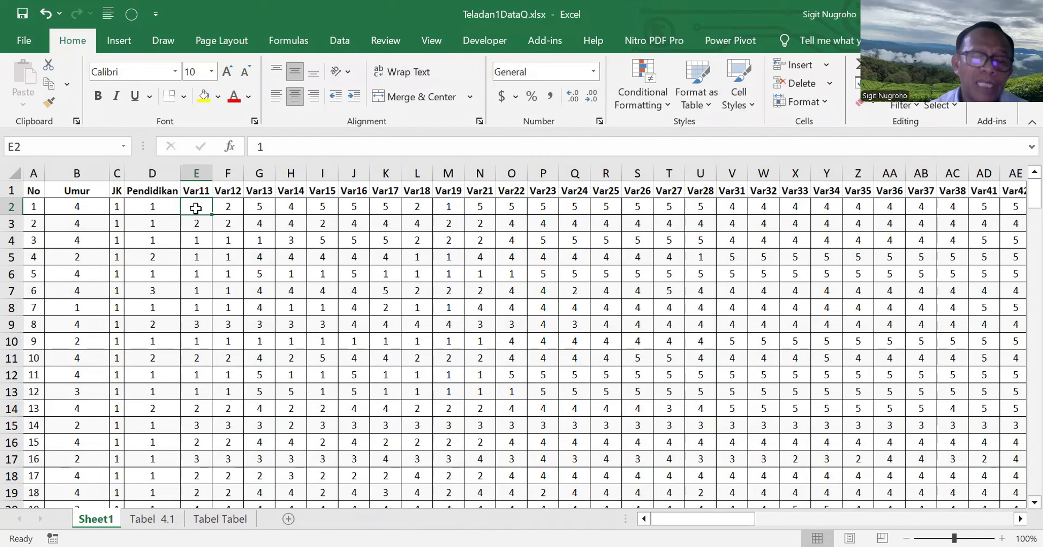
pyautogui.click(232, 527)
pyautogui.scroll(8, 387, 337)
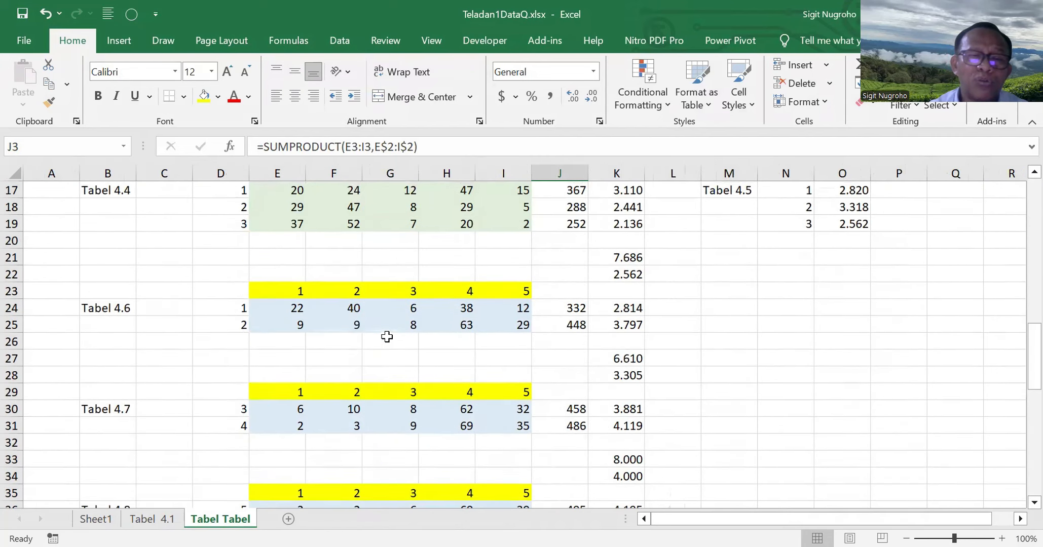
pyautogui.scroll(5, 387, 337)
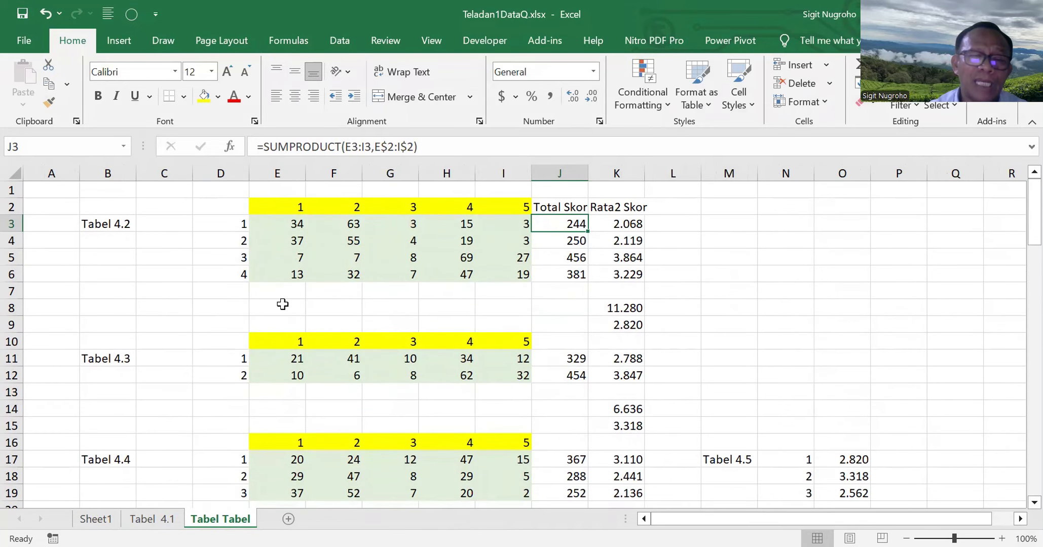
pyautogui.scroll(-1, 269, 389)
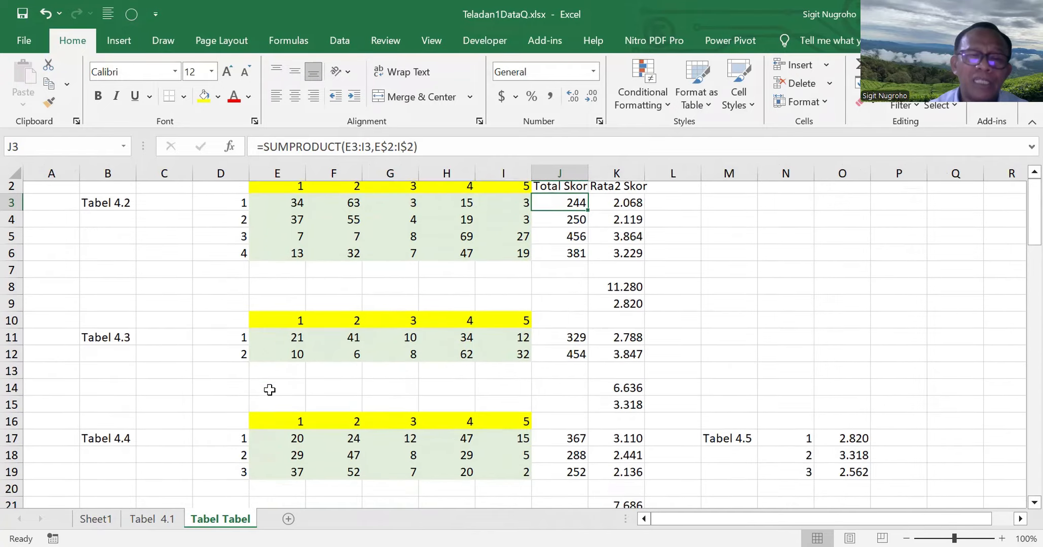
pyautogui.scroll(-1, 270, 391)
pyautogui.scroll(1, 270, 389)
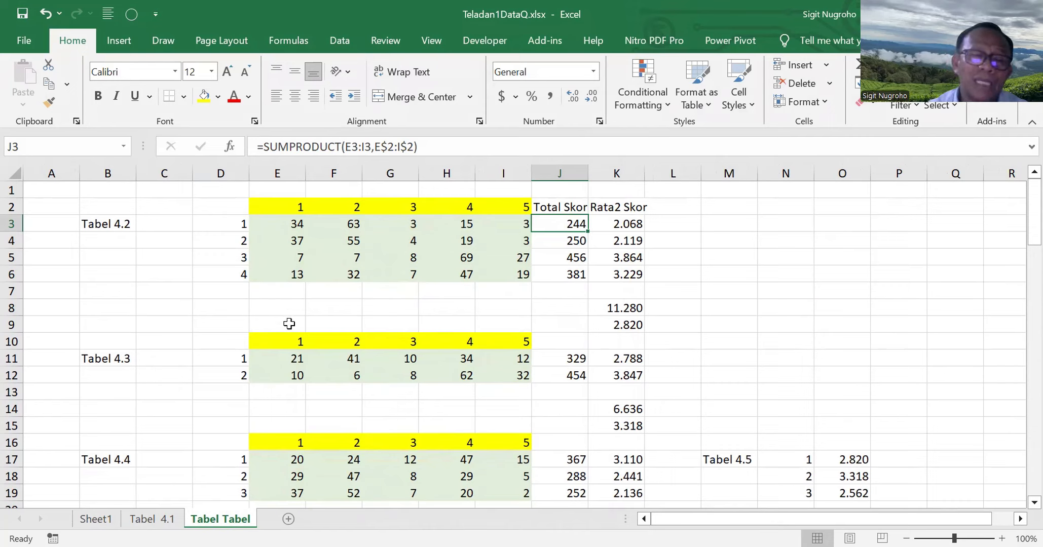
pyautogui.scroll(-3, 310, 305)
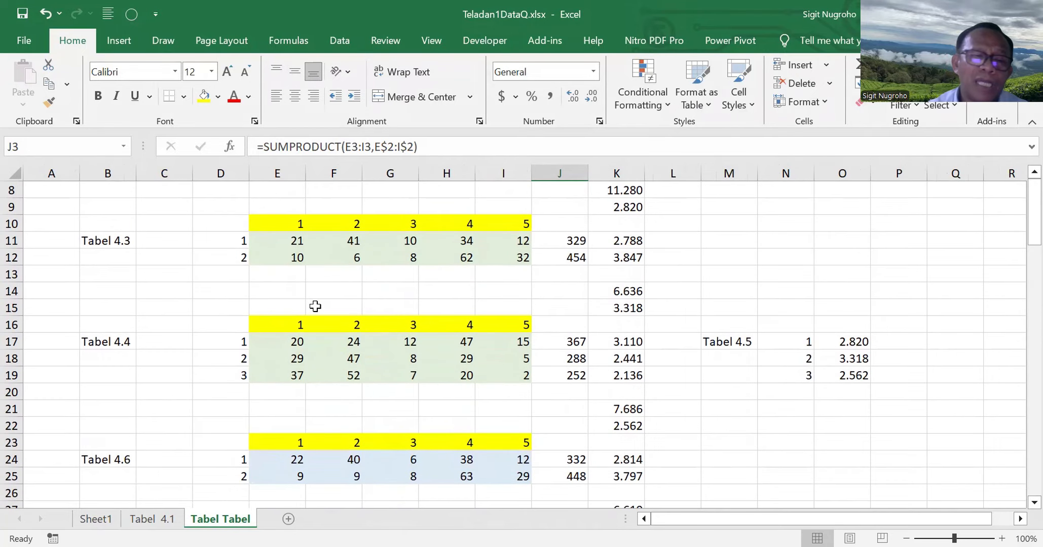
pyautogui.scroll(3, 314, 305)
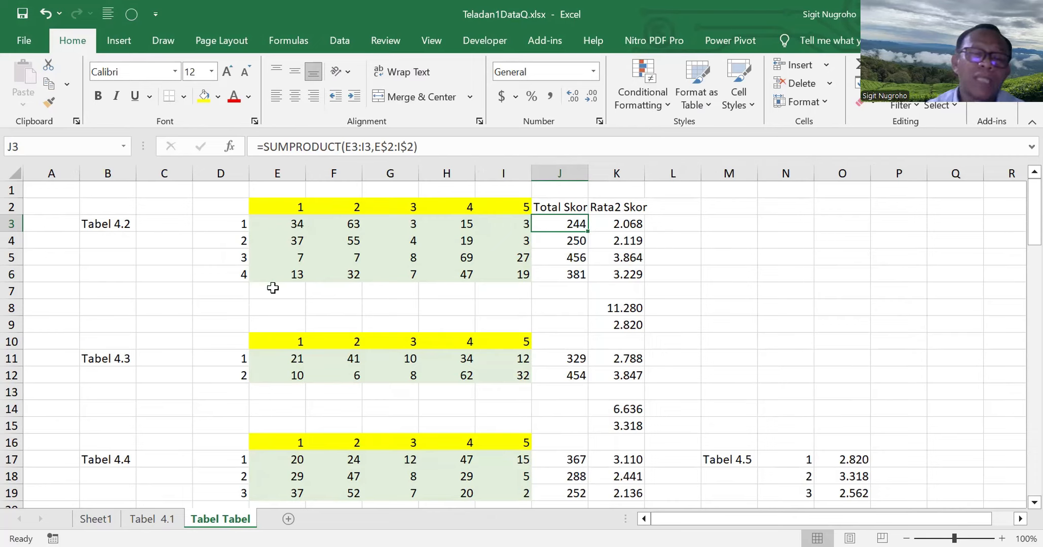
# - Inspect the COUNTIFS formula in cell E3 of Tabel 4.2 and compare it with its source data on Sheet1
pyautogui.click(297, 223)
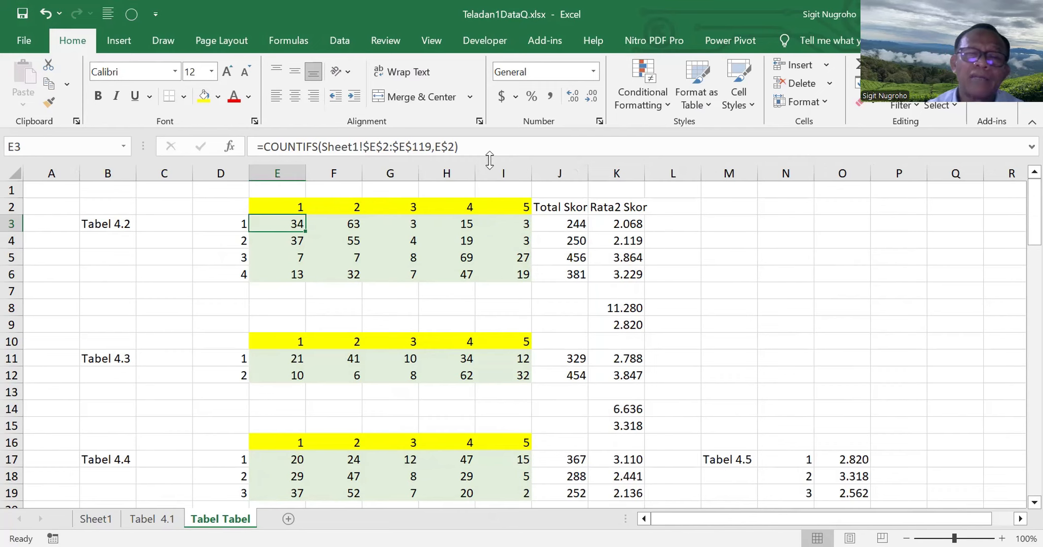
pyautogui.click(509, 147)
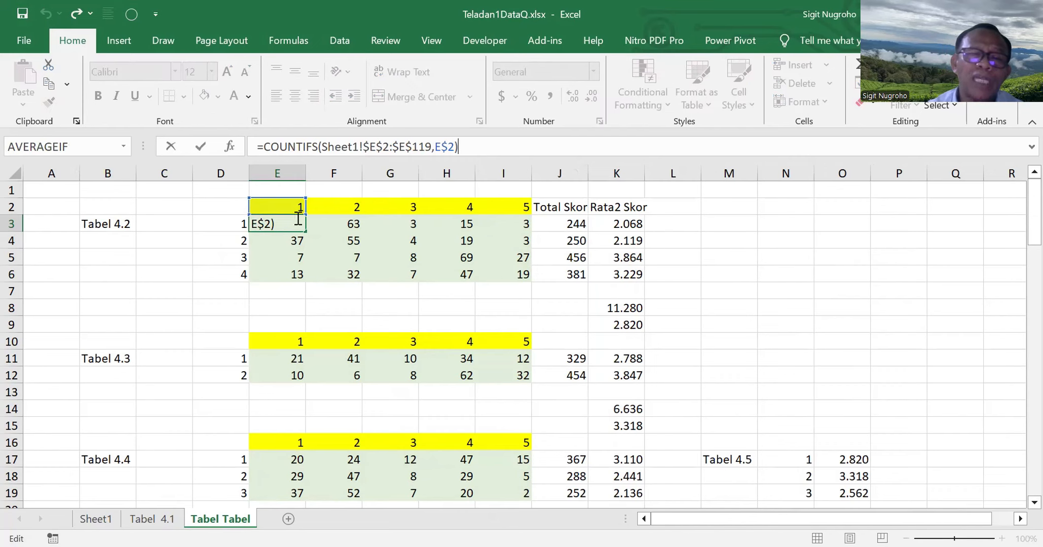
pyautogui.click(299, 219)
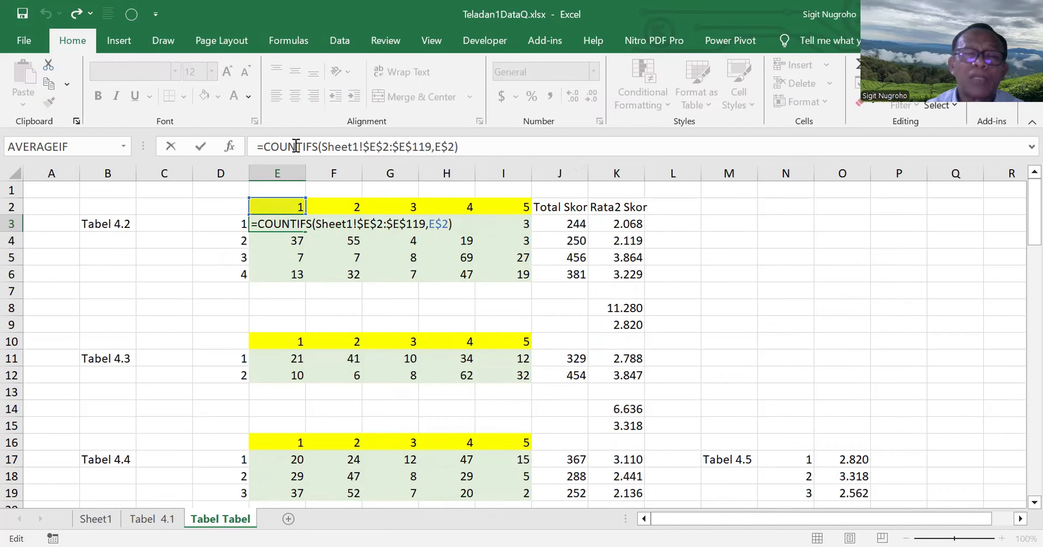
pyautogui.hotkey('ctrl', 'Return')
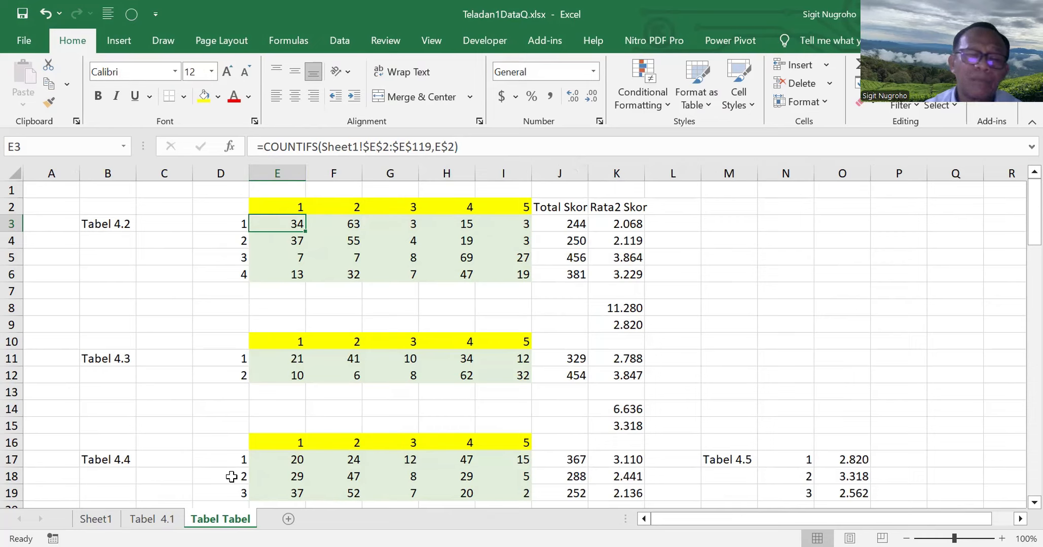
pyautogui.click(109, 525)
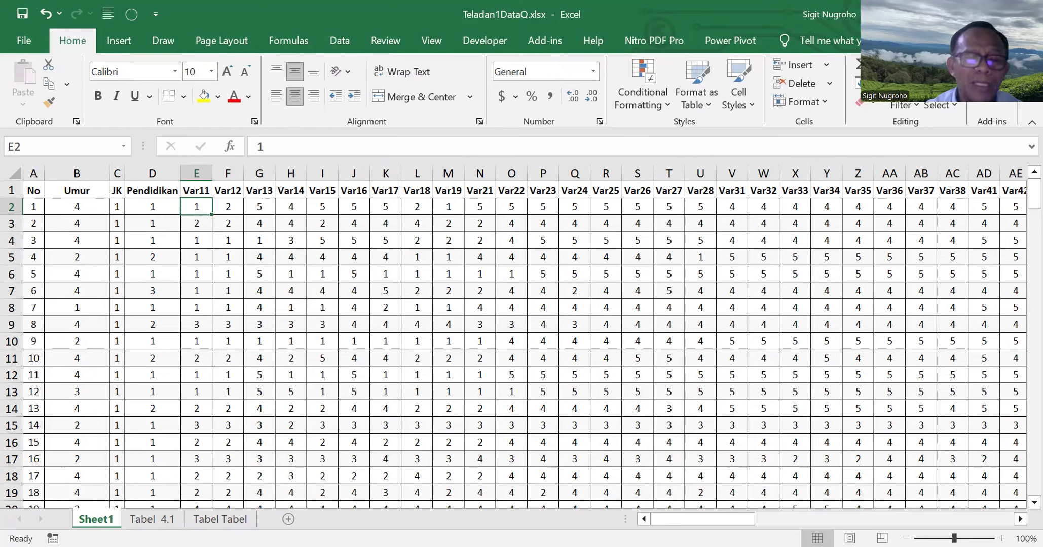
pyautogui.click(226, 519)
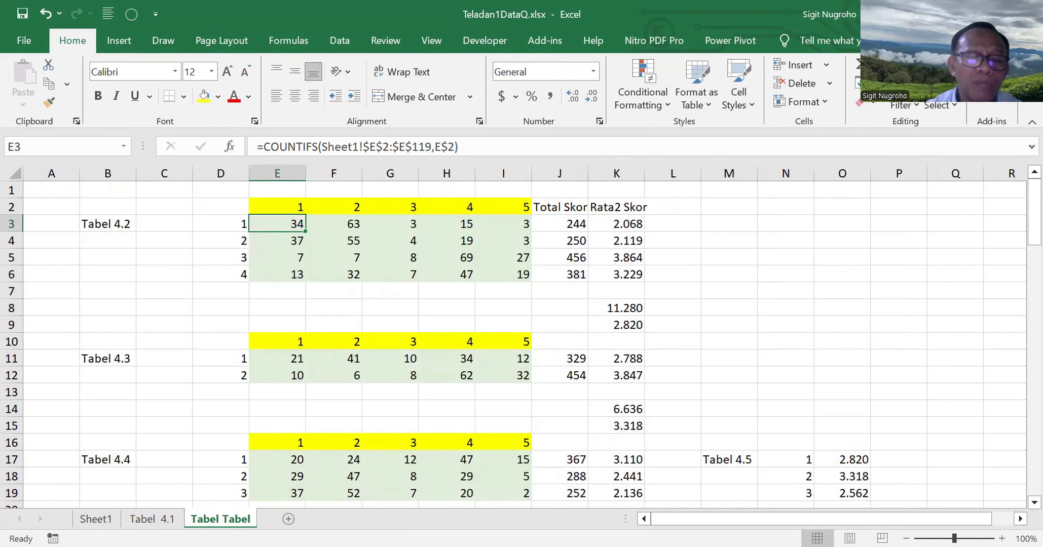
# - On Sheet1, select the Umur data from B2 to the last respondent to check its named range, and return to B2
pyautogui.click(97, 518)
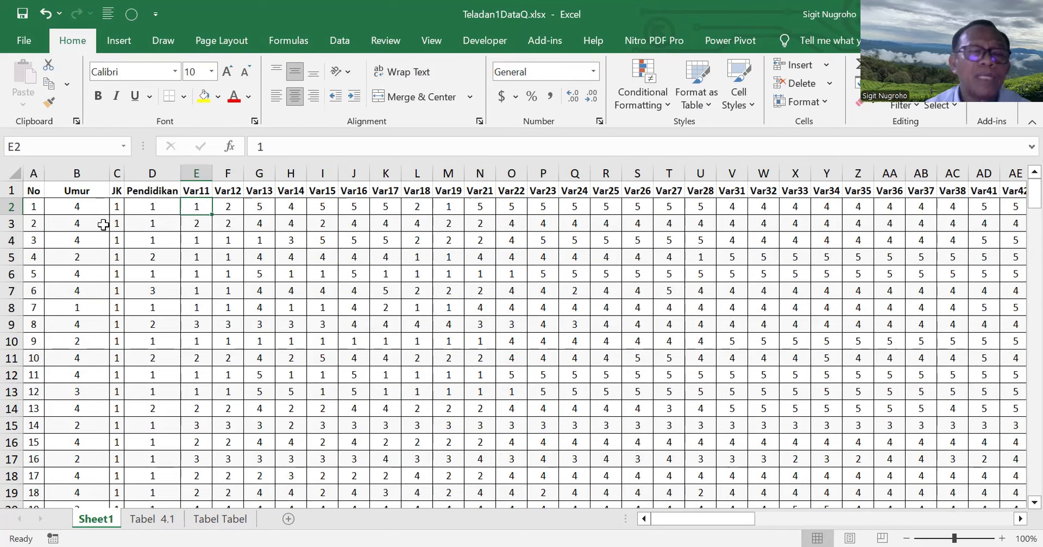
pyautogui.click(72, 207)
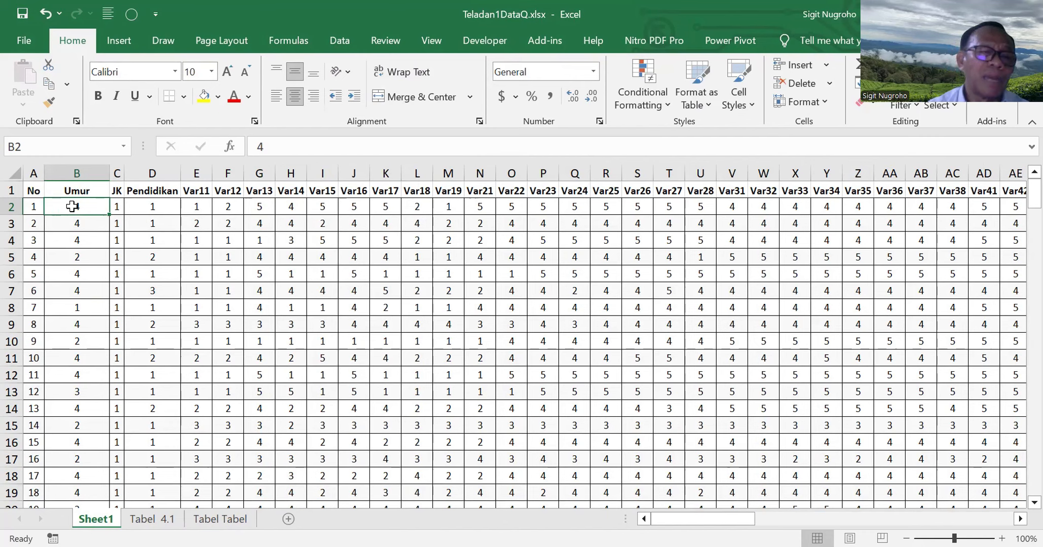
pyautogui.hotkey('ctrl', 'shift', 'Down')
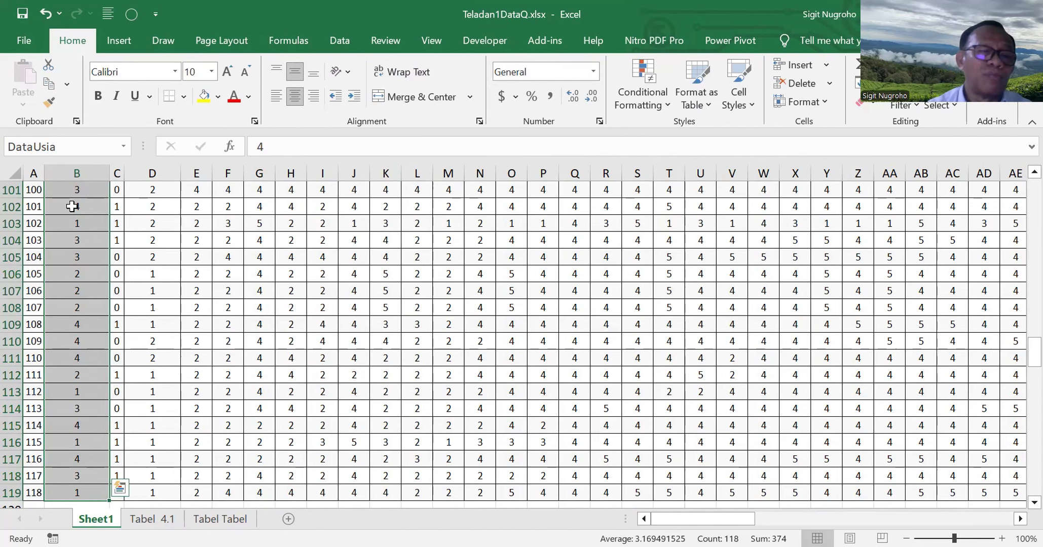
pyautogui.hotkey('ctrl', 'Up')
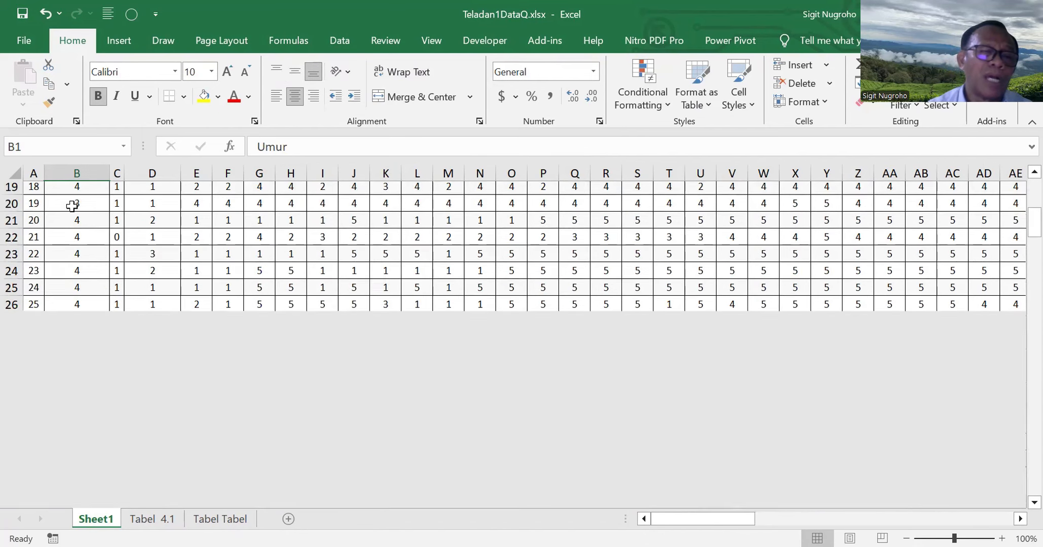
pyautogui.press('Down')
pyautogui.press('Right')
pyautogui.press('Left')
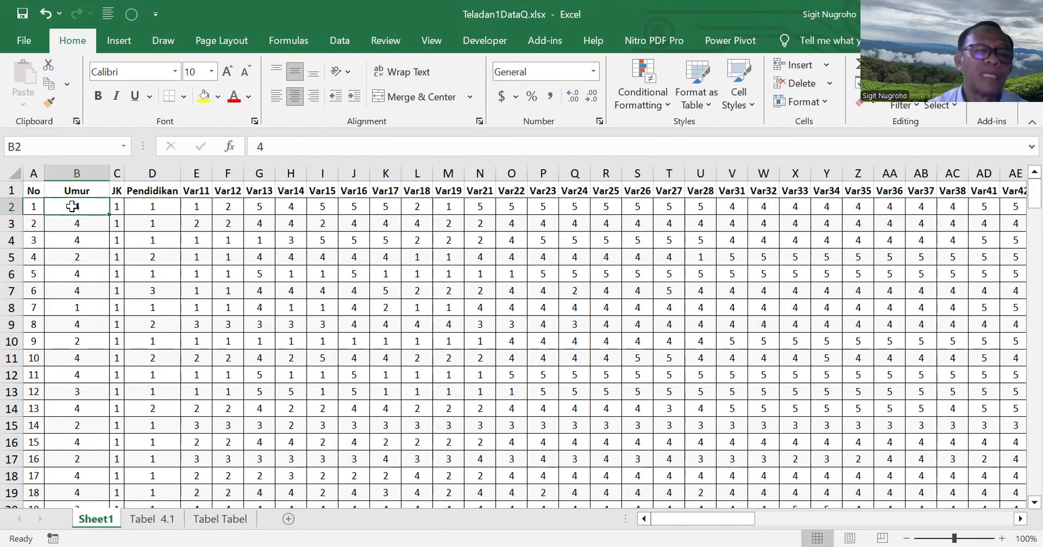
# - Check the extent of the JK and Pendidikan data by selecting each column from row 2 to the last respondent
pyautogui.press('Right')
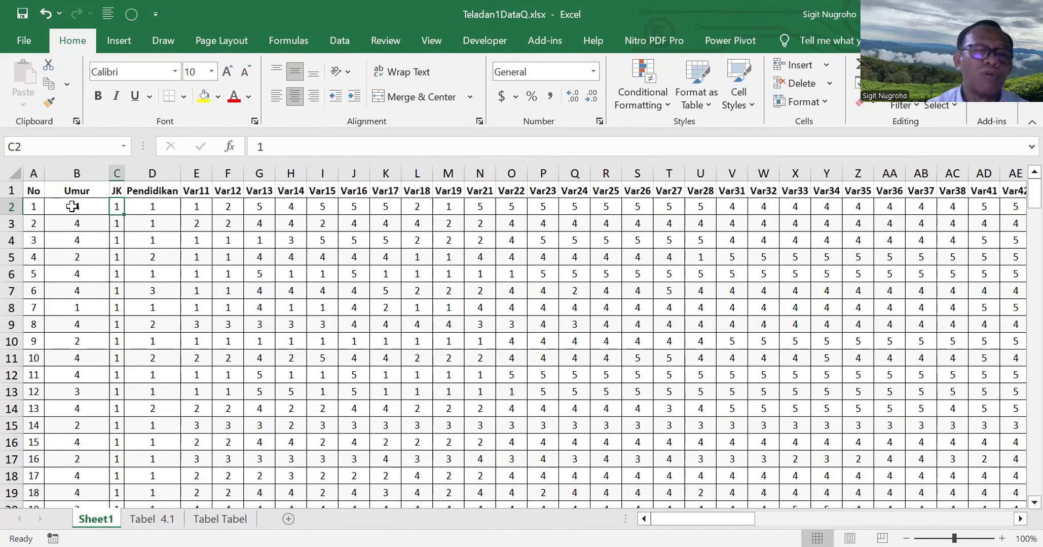
pyautogui.hotkey('shift', 'Down')
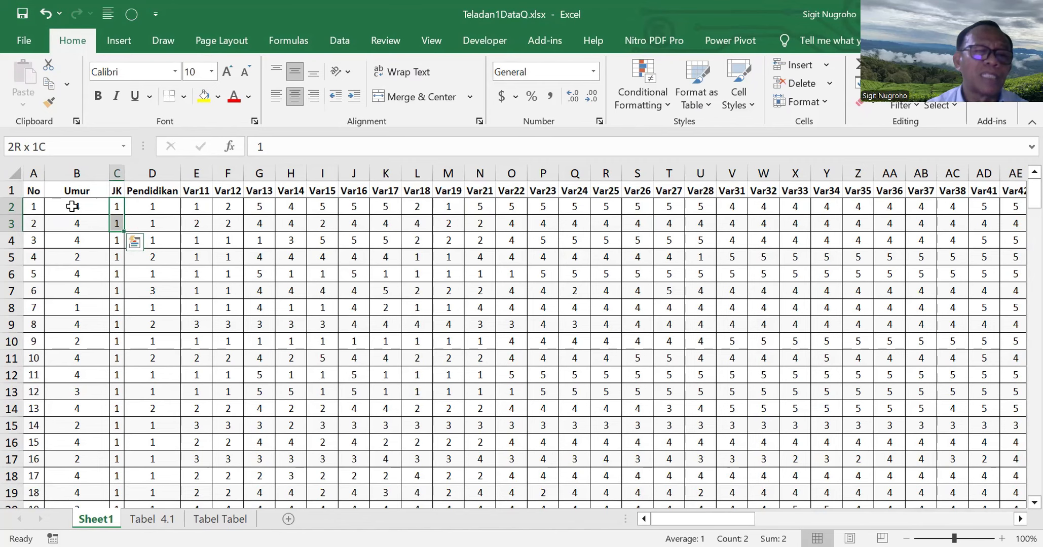
pyautogui.hotkey('ctrl', 'shift', 'Down')
pyautogui.press('Right')
pyautogui.press('Up')
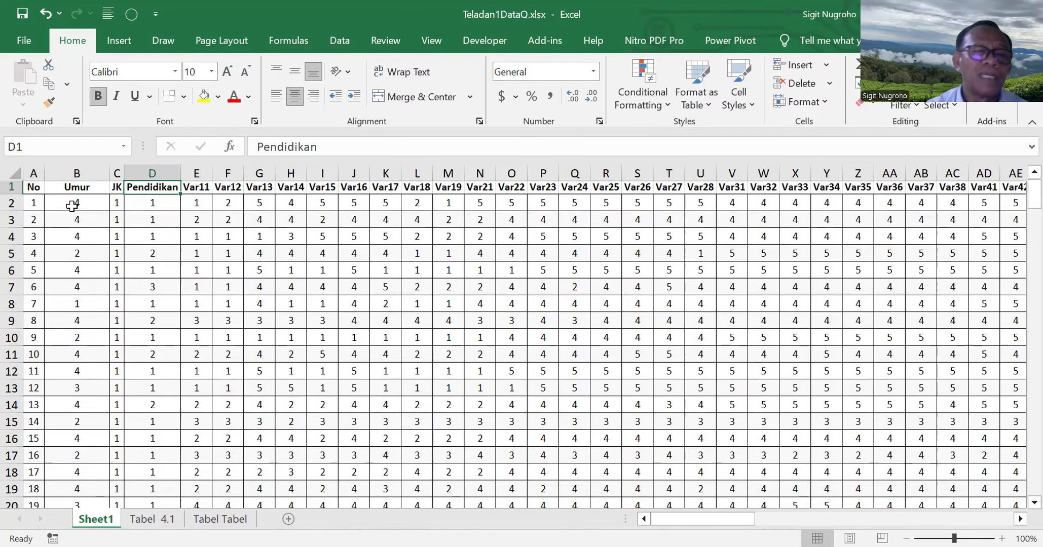
pyautogui.press('Down')
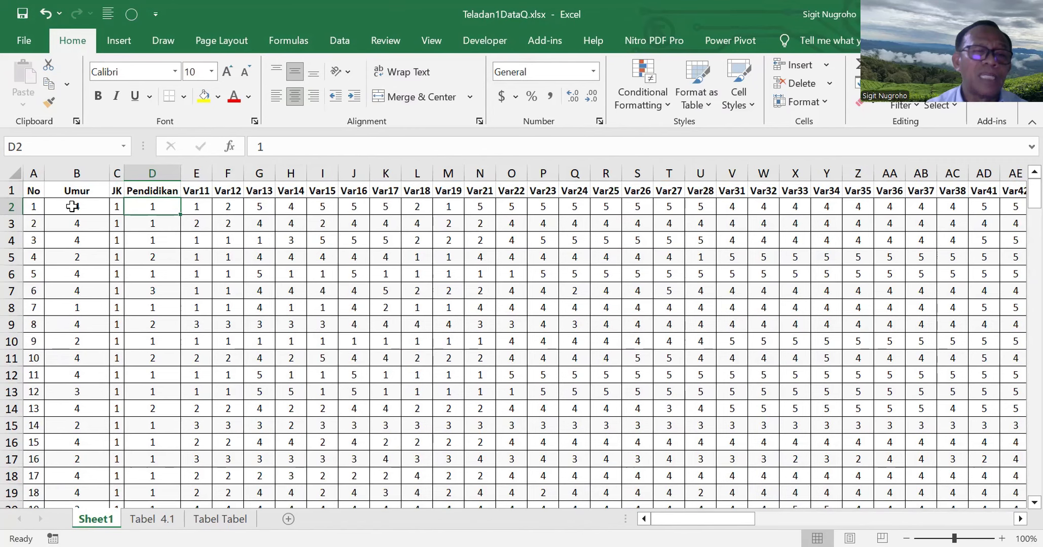
pyautogui.hotkey('ctrl', 'shift', 'Down')
pyautogui.press('Up')
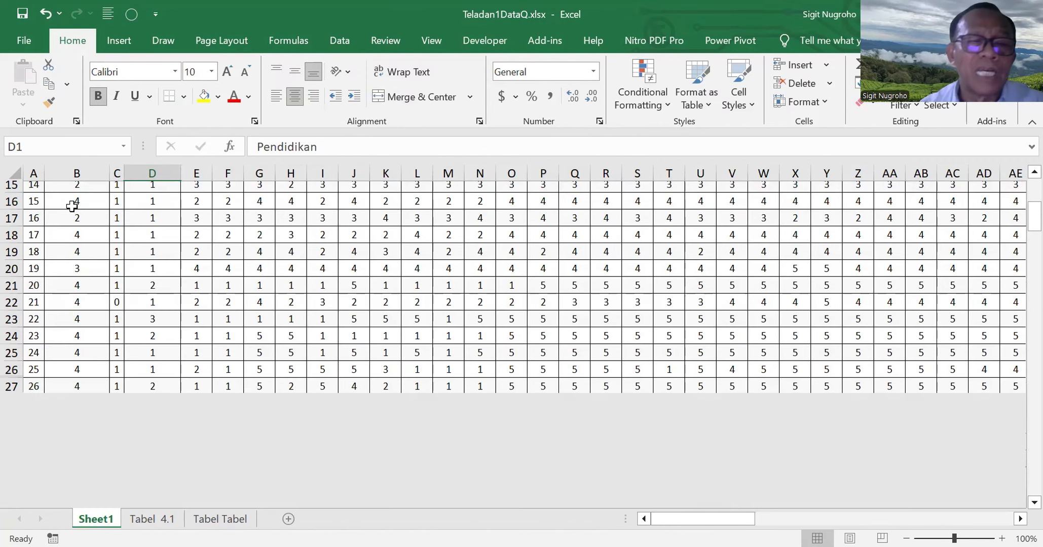
pyautogui.hotkey('ctrl', 'Down')
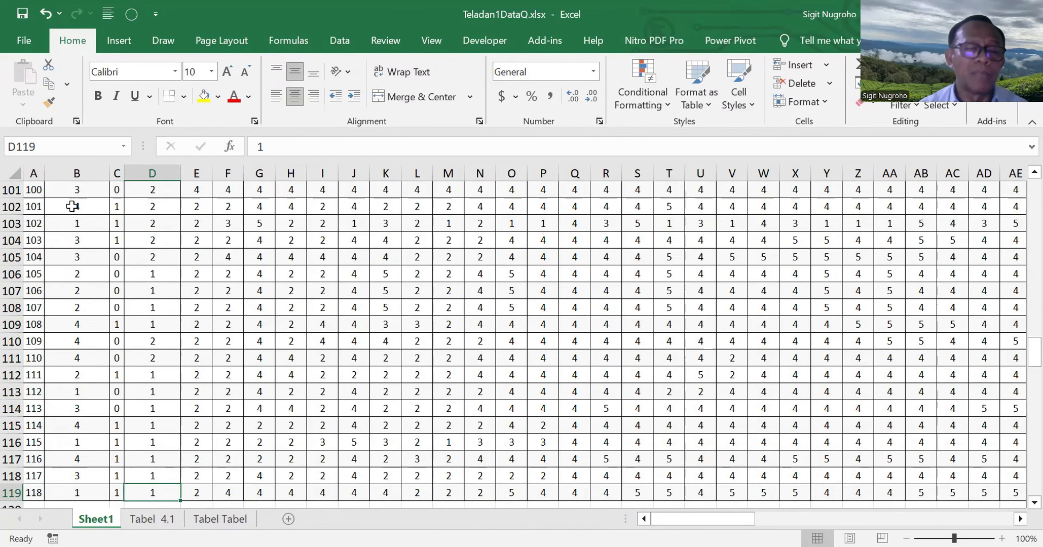
# - Examine the Usia frequency table below the respondent data on Sheet1
pyautogui.press('Down')
pyautogui.press('Down')
pyautogui.press('Down')
pyautogui.press('Down')
pyautogui.press('Down')
pyautogui.press('Down')
pyautogui.press('Down')
pyautogui.press('Down')
pyautogui.press('Down')
pyautogui.press('Down')
pyautogui.press('Down')
pyautogui.press('Down')
pyautogui.press('Down')
pyautogui.press('Down')
pyautogui.press('Down')
pyautogui.press('Down')
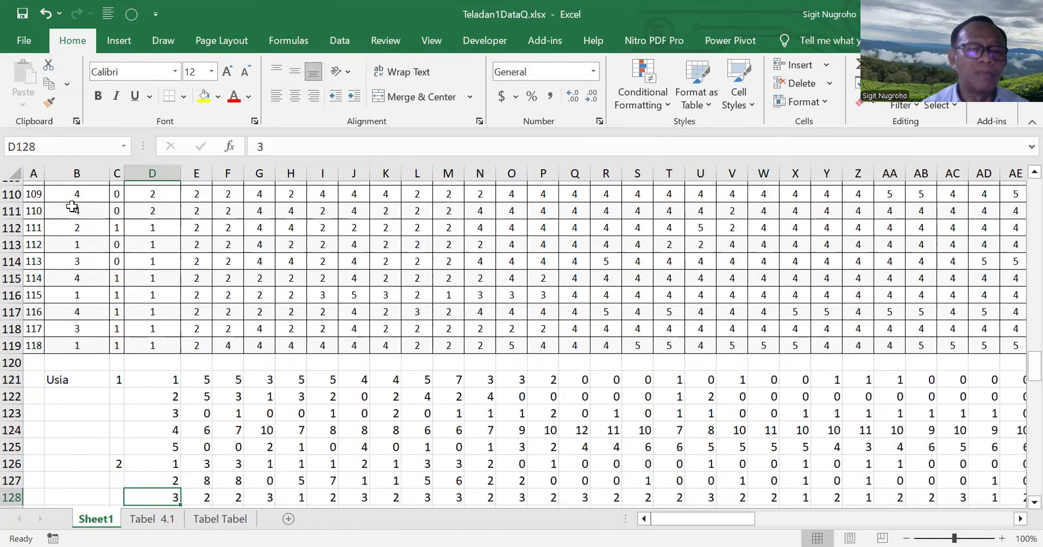
pyautogui.press('Down')
pyautogui.press('Down')
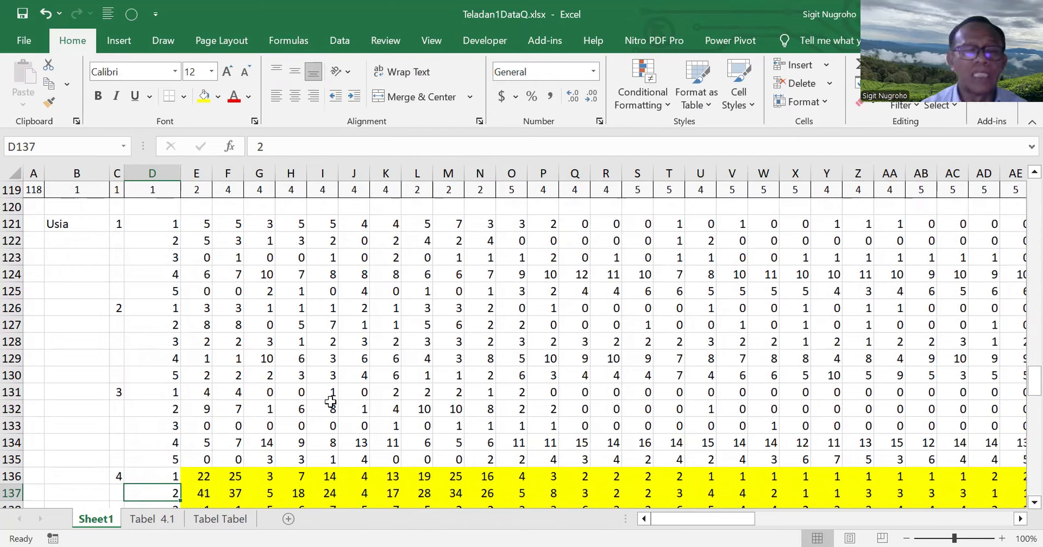
# - Inspect the COUNTIFS formula in cell E145, the last row of the Usia frequency table
pyautogui.press('Right')
pyautogui.hotkey('ctrl', 'Up')
pyautogui.hotkey('ctrl', 'Down')
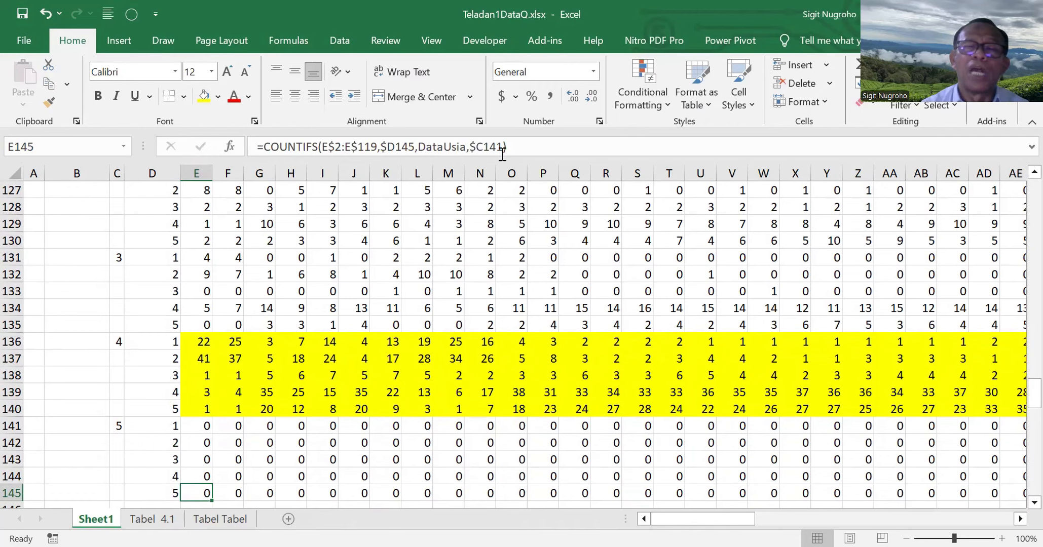
# - Trace the cell references of the COUNTIFS formula in E145, keep it unchanged, and check the matching formula in E140
pyautogui.click(527, 154)
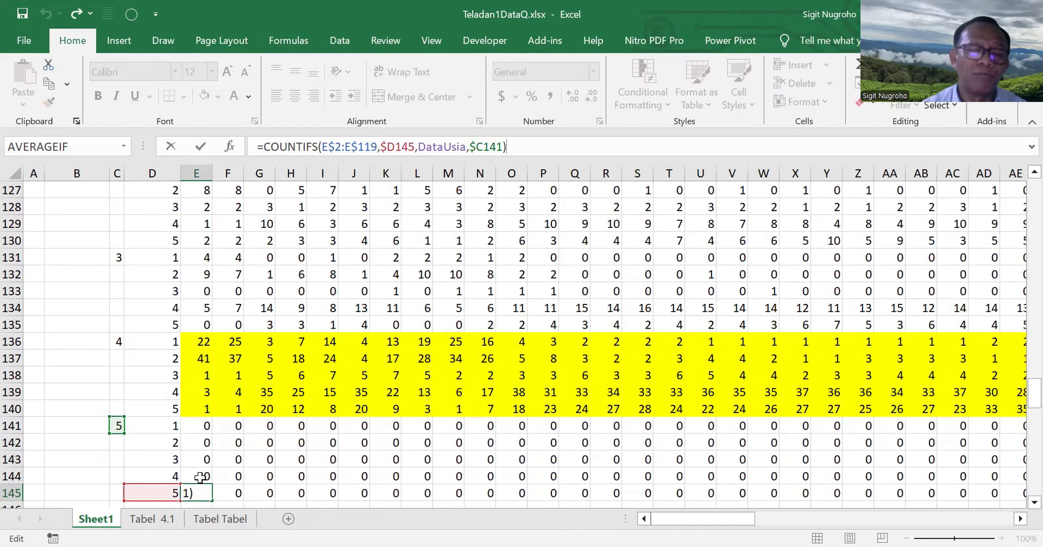
pyautogui.click(199, 497)
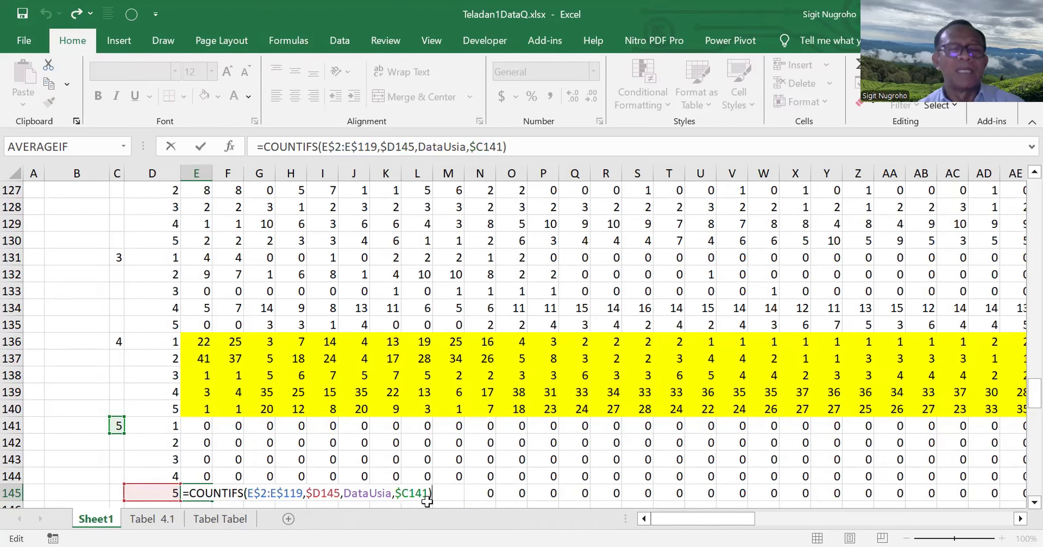
pyautogui.hotkey('ctrl', 'Return')
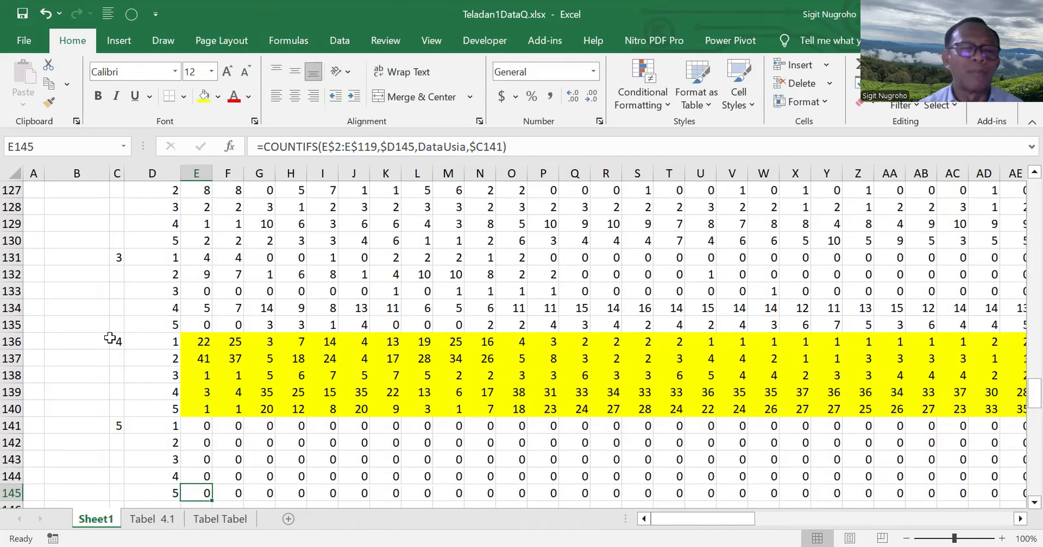
pyautogui.click(194, 408)
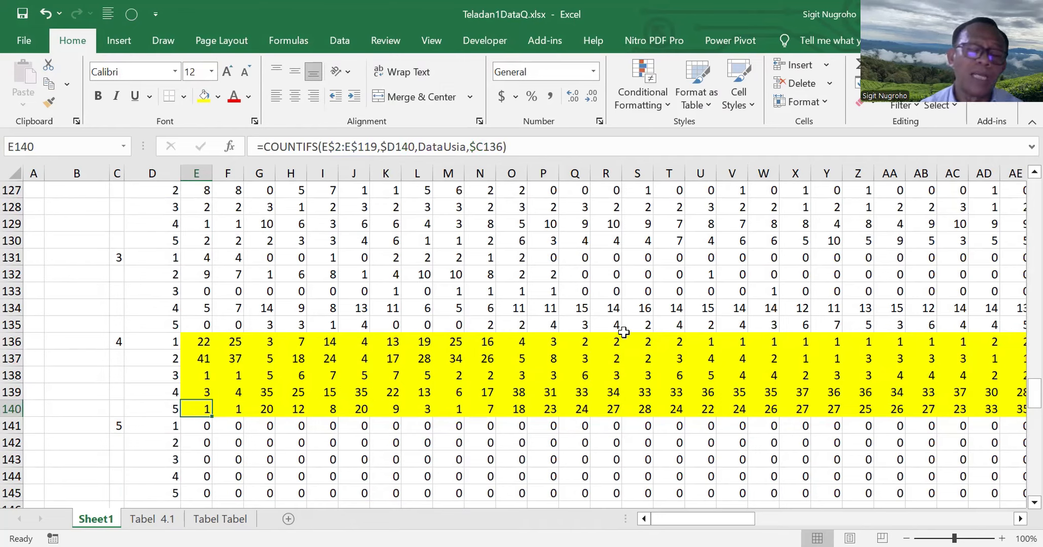
# - Look over the frequency and score tables on the Tabel Tabel sheet, from Tabel 4.2 down to Tabel 4.8 and back
pyautogui.click(229, 521)
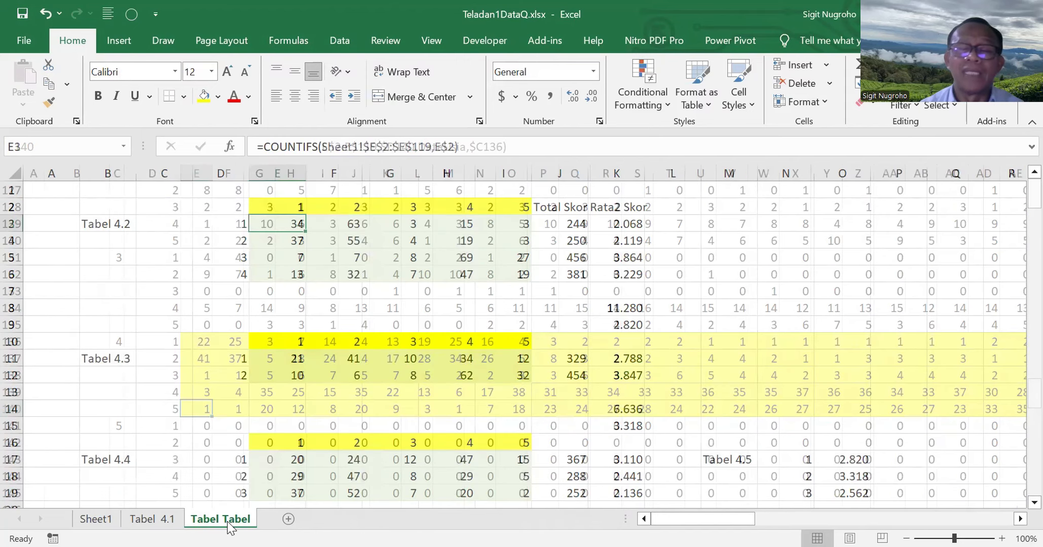
pyautogui.scroll(-6, 486, 416)
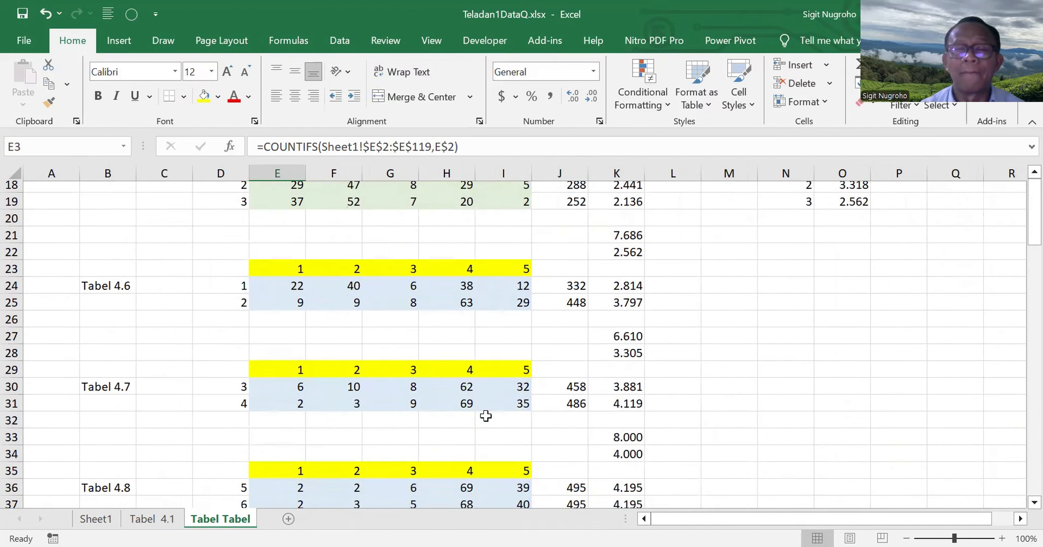
pyautogui.scroll(6, 486, 416)
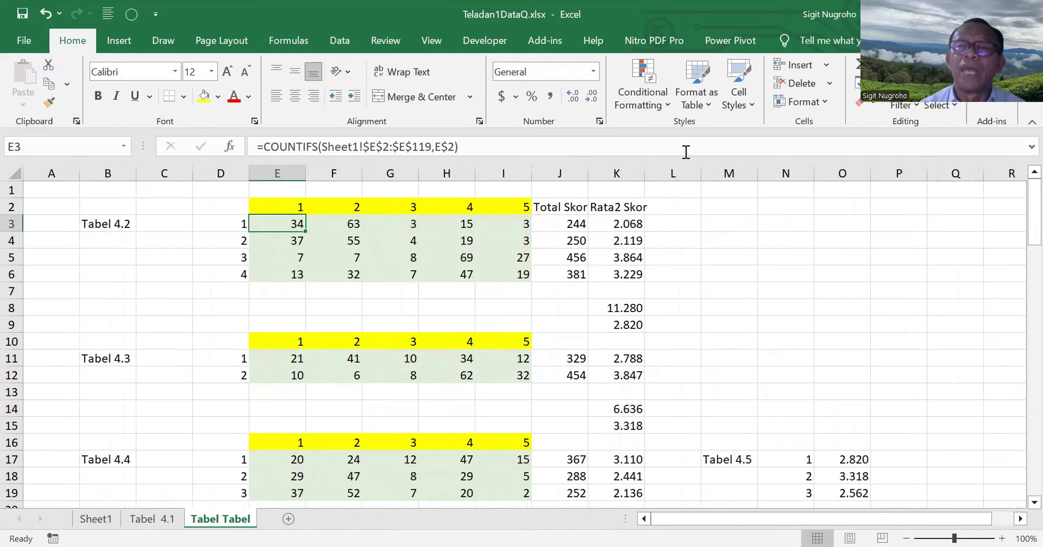